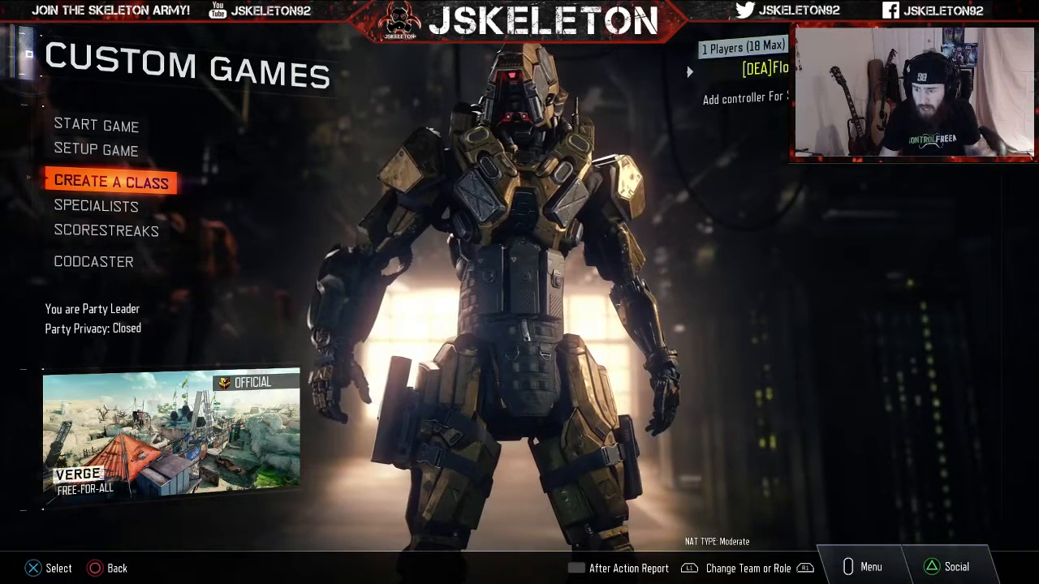
# Enable the Monitor Capture source and review the global audio sync offset in the Advanced settings
pyautogui.click(448, 526)
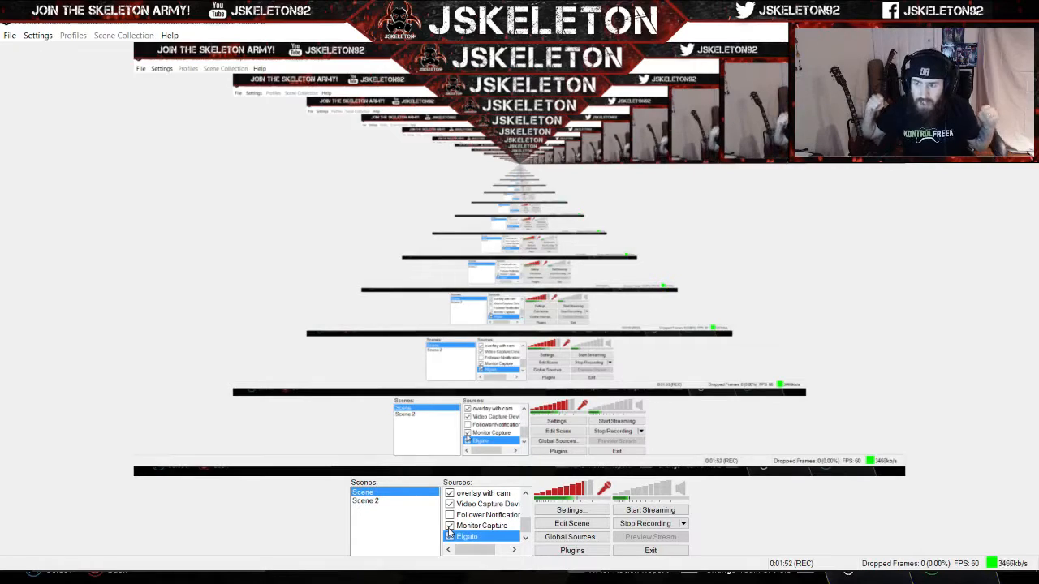
pyautogui.click(570, 510)
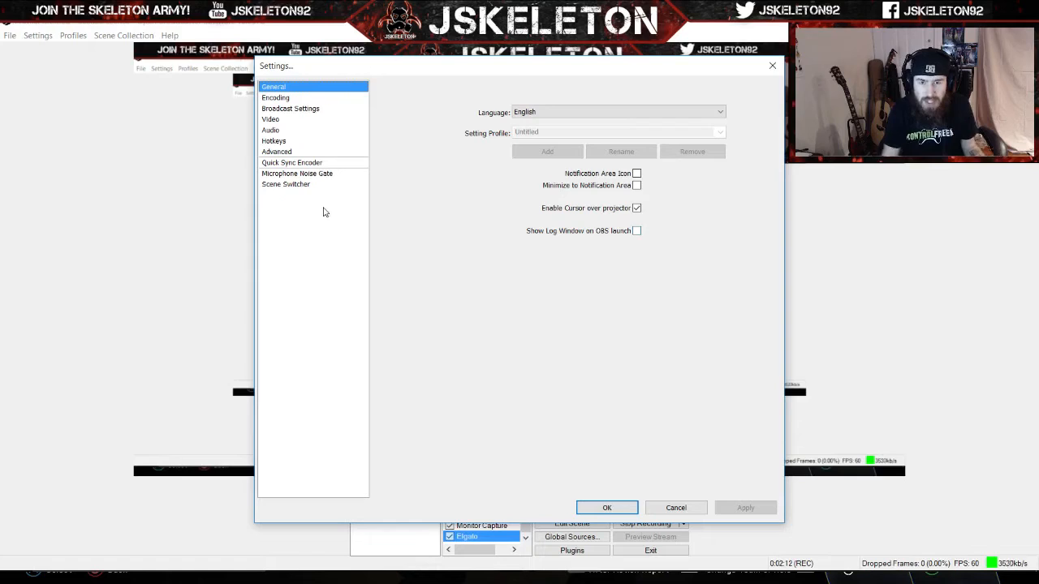
pyautogui.click(280, 151)
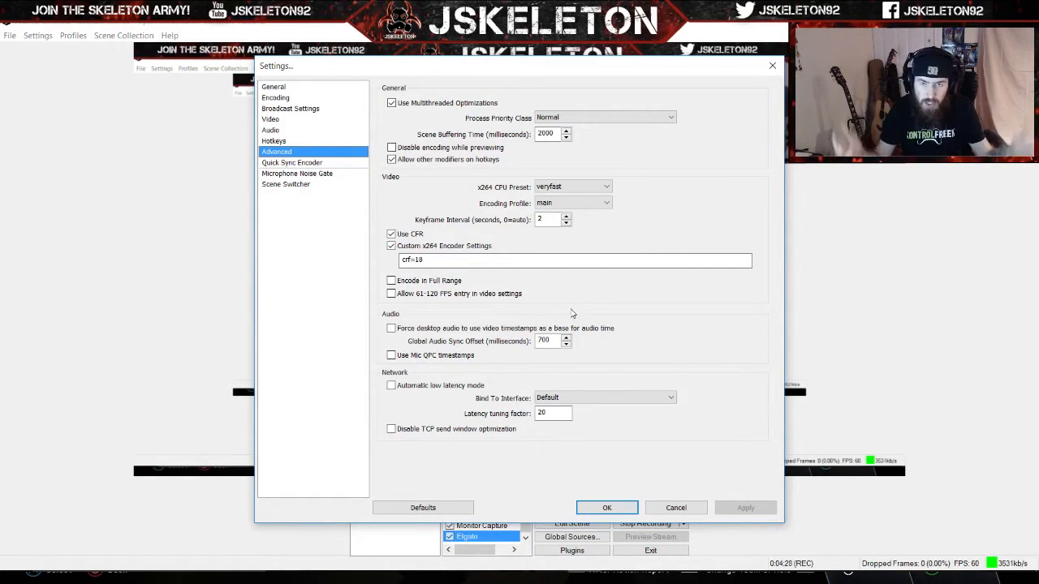
pyautogui.click(618, 509)
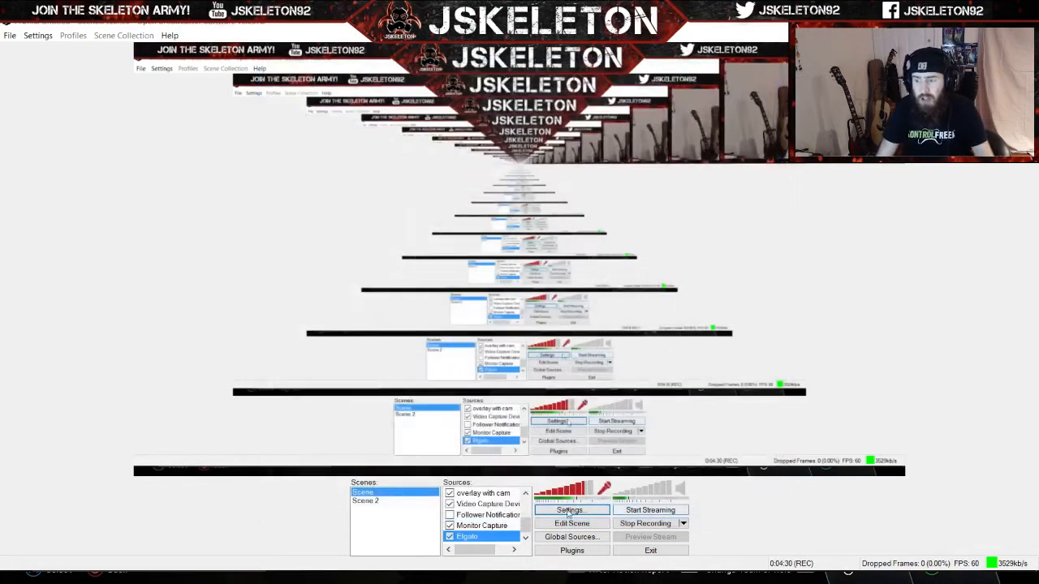
# Examine the Elgato source's properties, especially its buffering and audio sync offset
pyautogui.rightClick(483, 543)
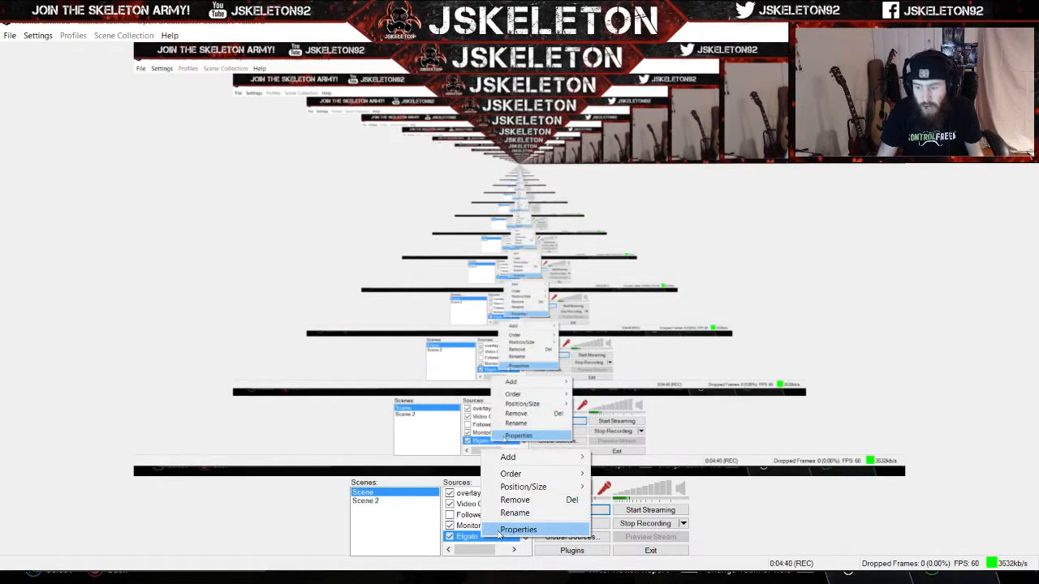
pyautogui.click(498, 530)
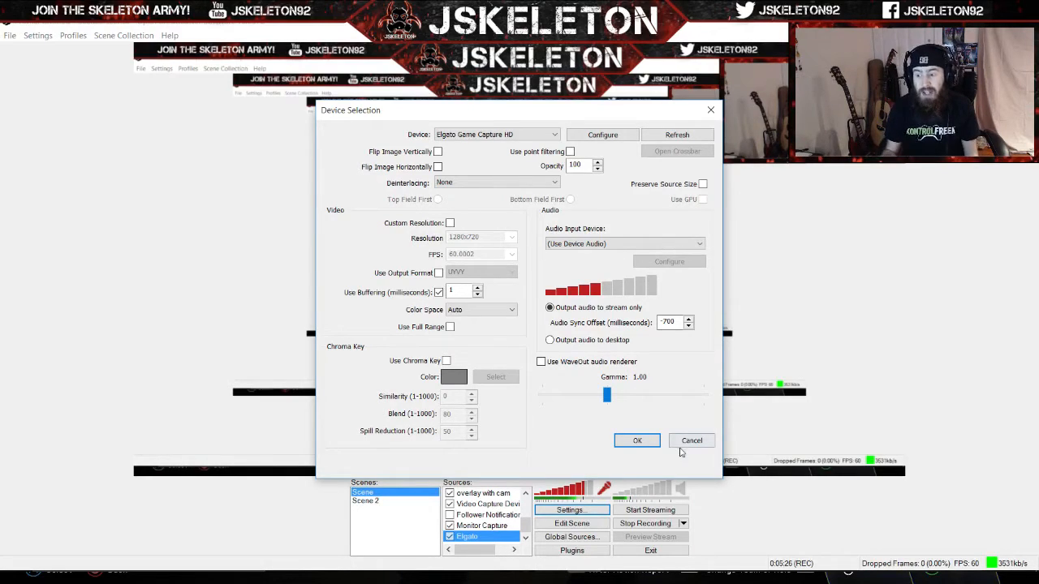
pyautogui.click(710, 111)
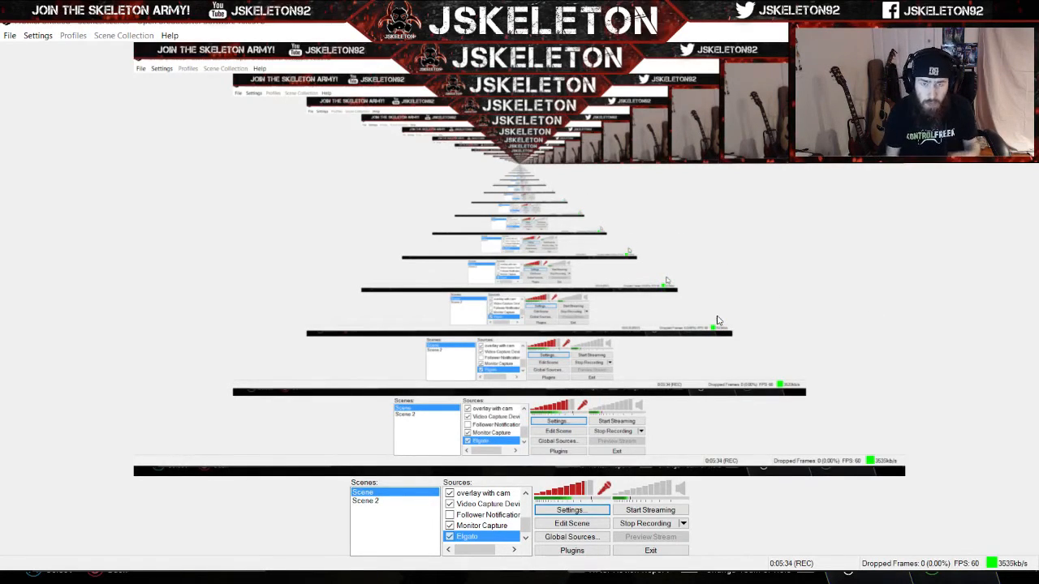
# Recheck the global audio sync offset in the Advanced settings and leave without changing anything
pyautogui.click(570, 509)
pyautogui.click(298, 153)
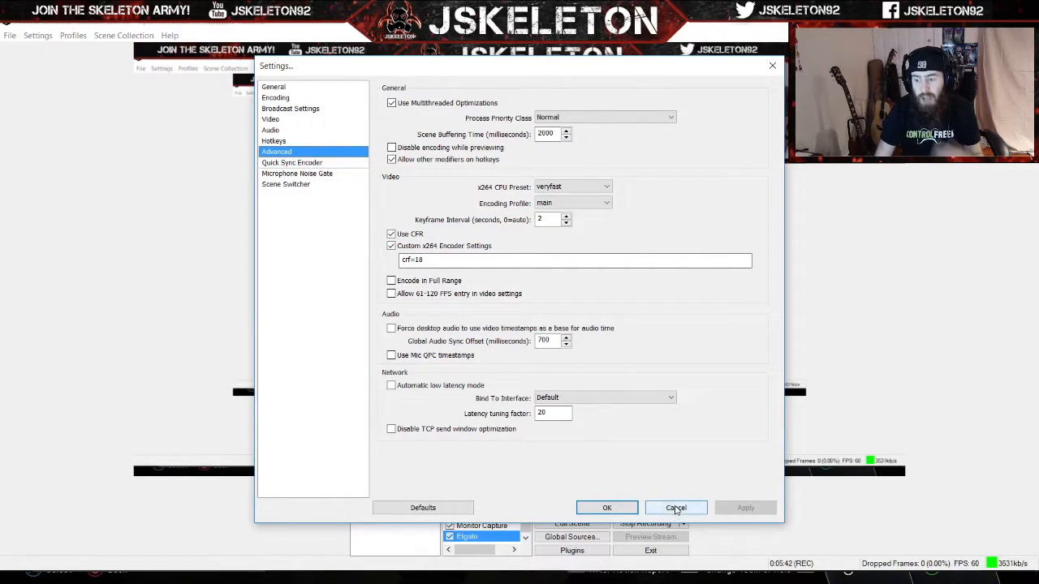
pyautogui.click(676, 508)
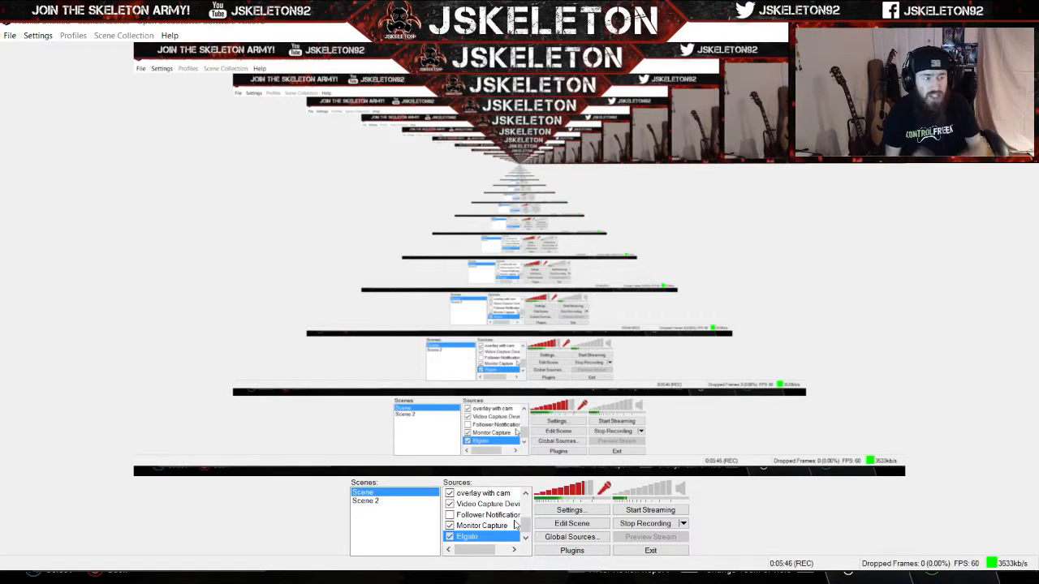
# Hide the Monitor Capture source and move the highlight through the Custom Games entries to check the controller-to-video delay
pyautogui.click(449, 525)
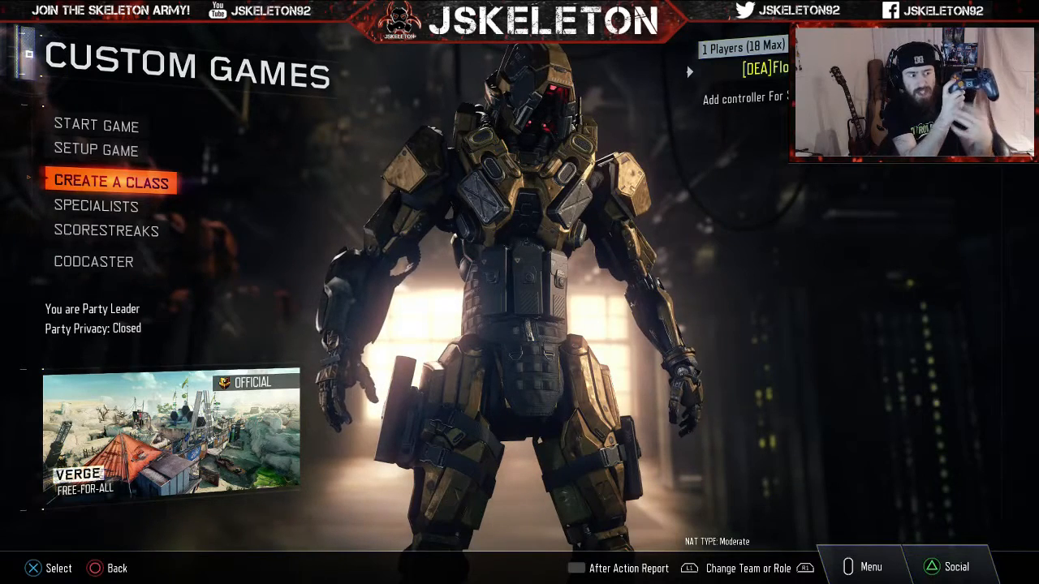
pyautogui.press('Down')
pyautogui.press('Down')
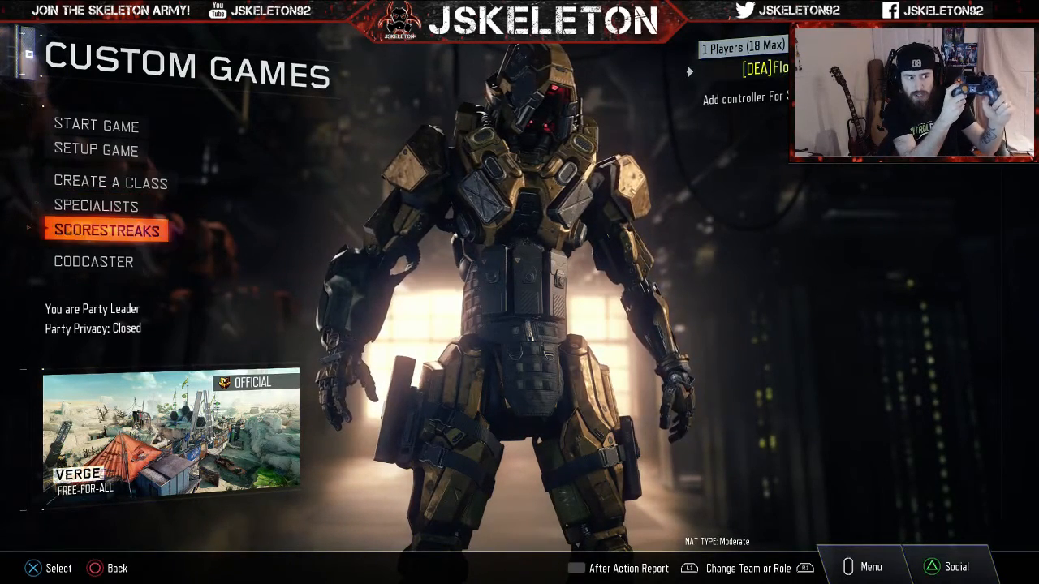
pyautogui.press('Up')
pyautogui.press('Down')
pyautogui.press('Up')
pyautogui.press('Up')
pyautogui.press('Down')
pyautogui.press('Up')
pyautogui.press('Down')
pyautogui.press('Up')
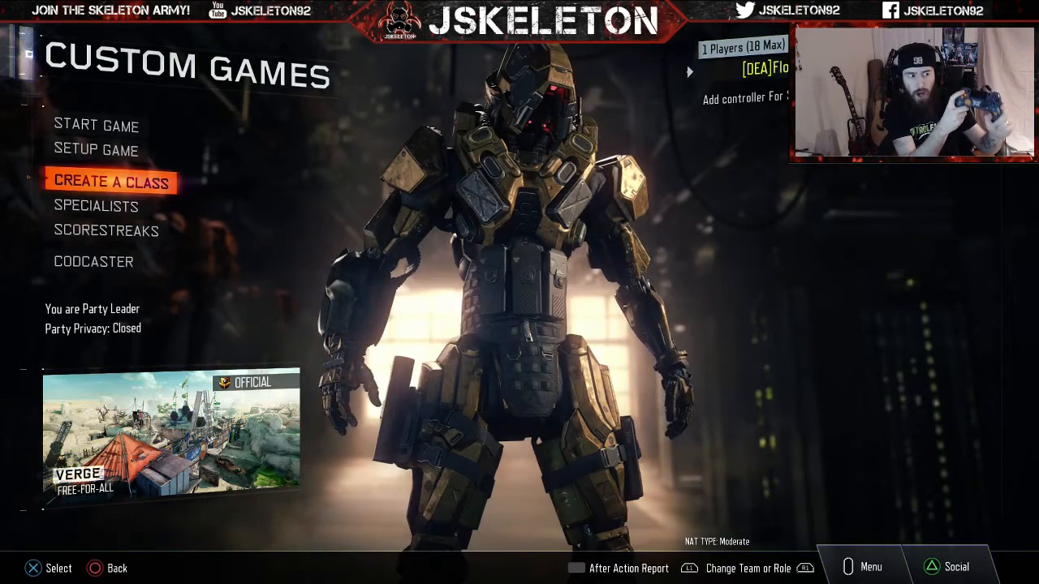
pyautogui.press('Up')
pyautogui.press('Down')
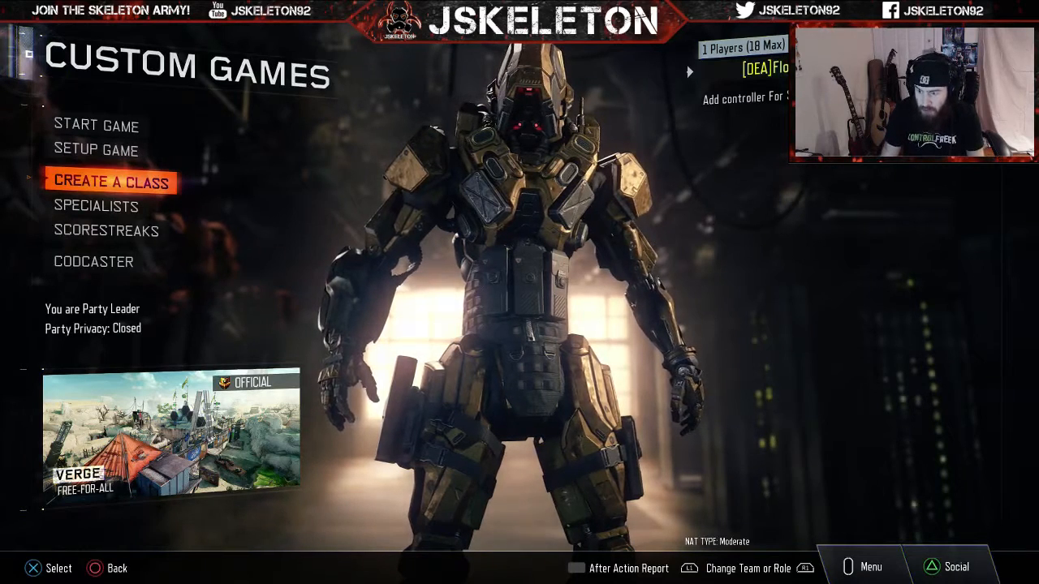
# Show the Monitor Capture source again and review the buffering time in the webcam Video Capture Device's properties
pyautogui.click(450, 526)
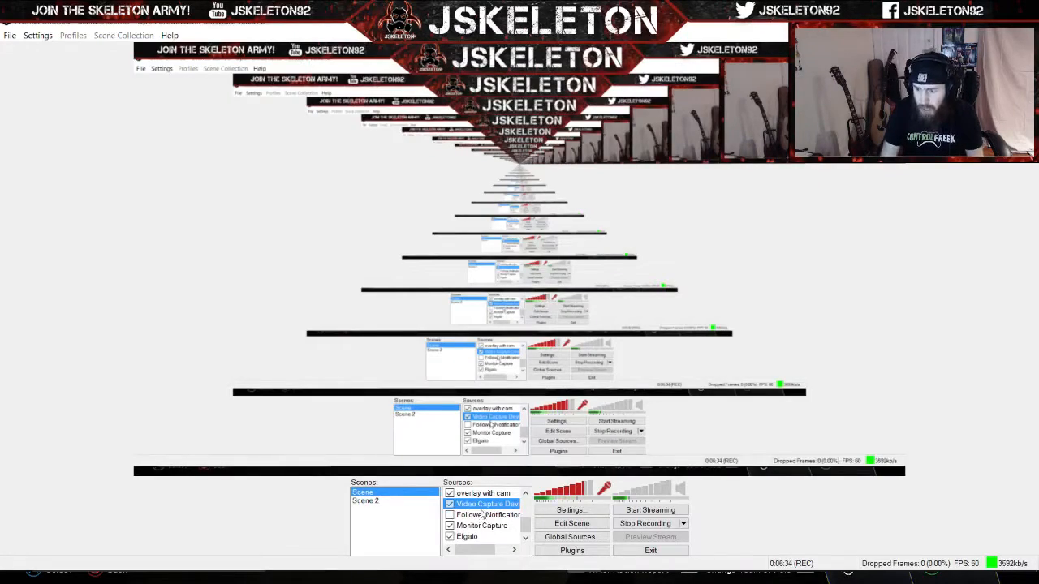
pyautogui.rightClick(497, 504)
pyautogui.click(519, 497)
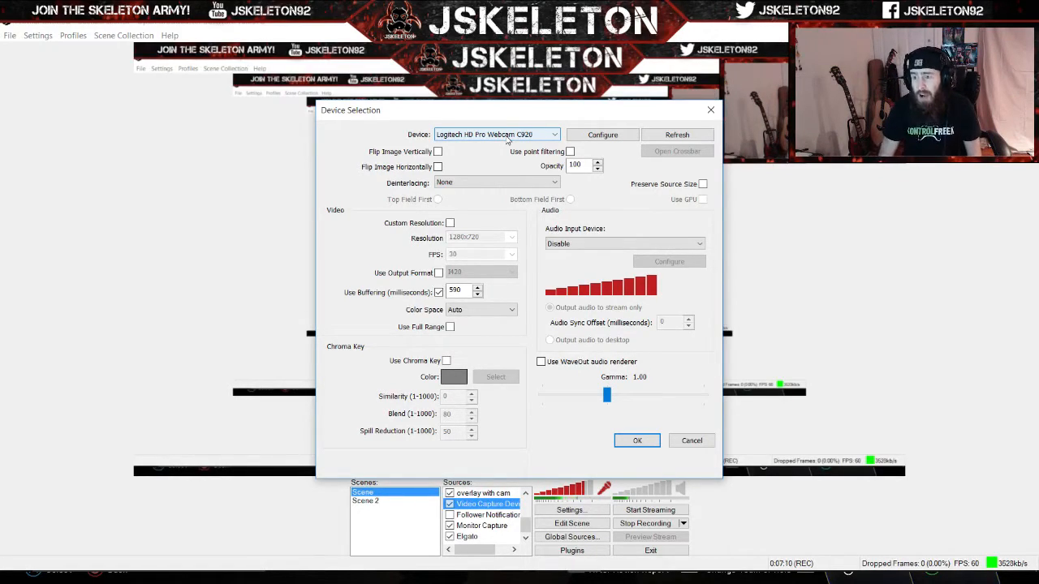
pyautogui.click(463, 290)
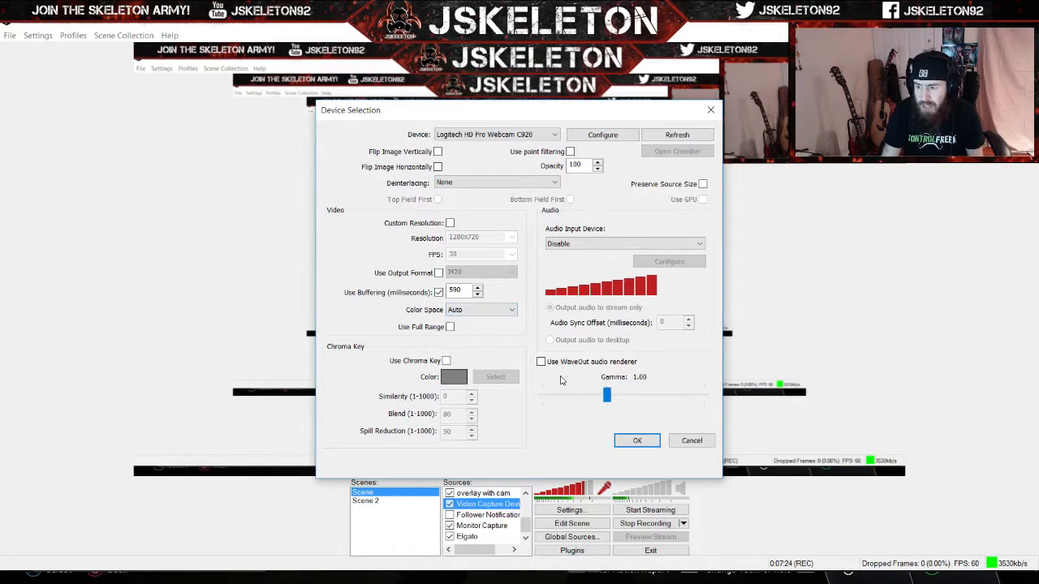
pyautogui.click(463, 291)
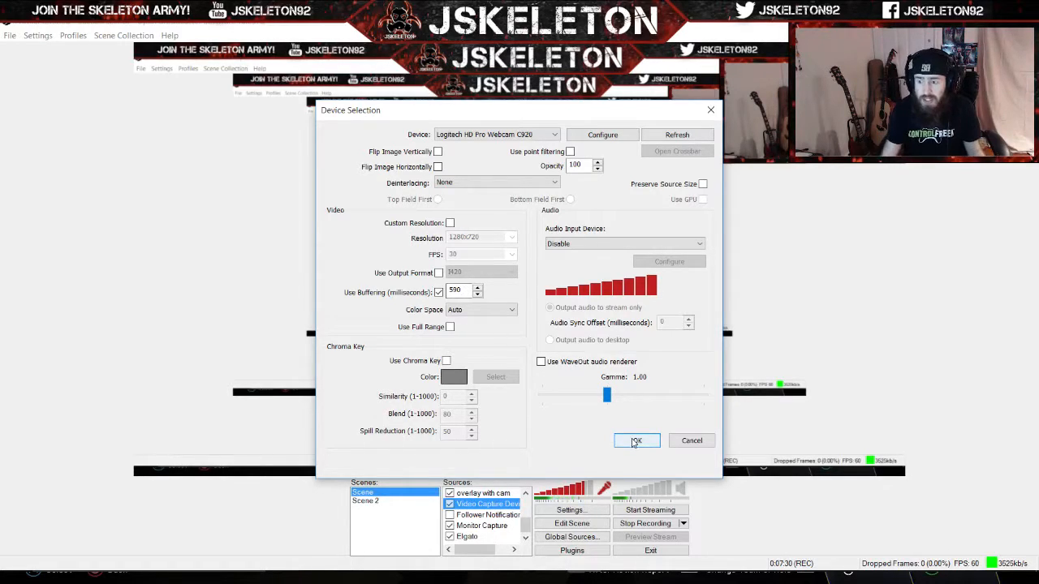
pyautogui.click(635, 441)
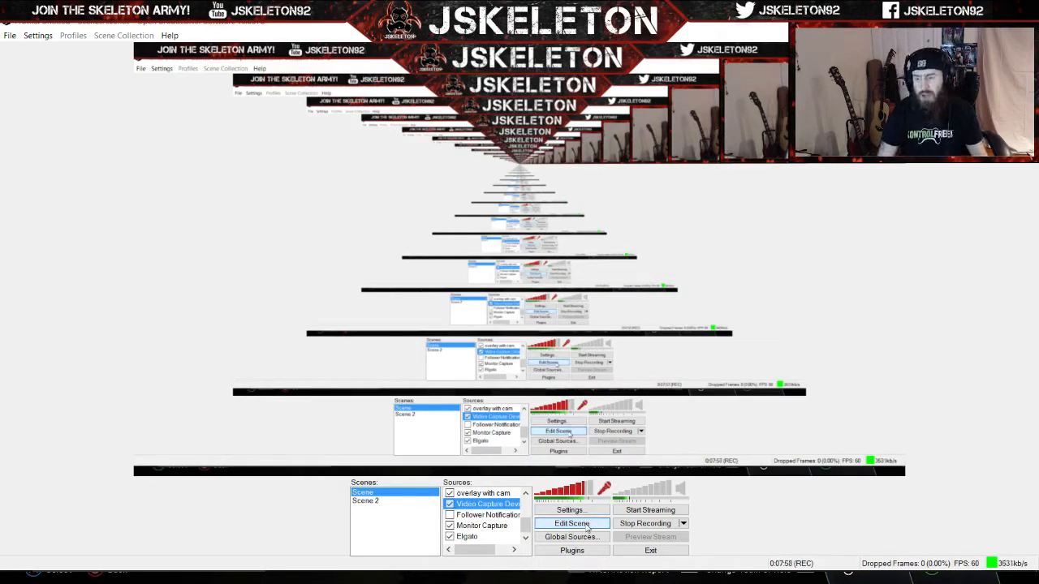
# Review the global audio sync offset in the Advanced settings once more and accept the existing settings
pyautogui.click(481, 526)
pyautogui.click(569, 510)
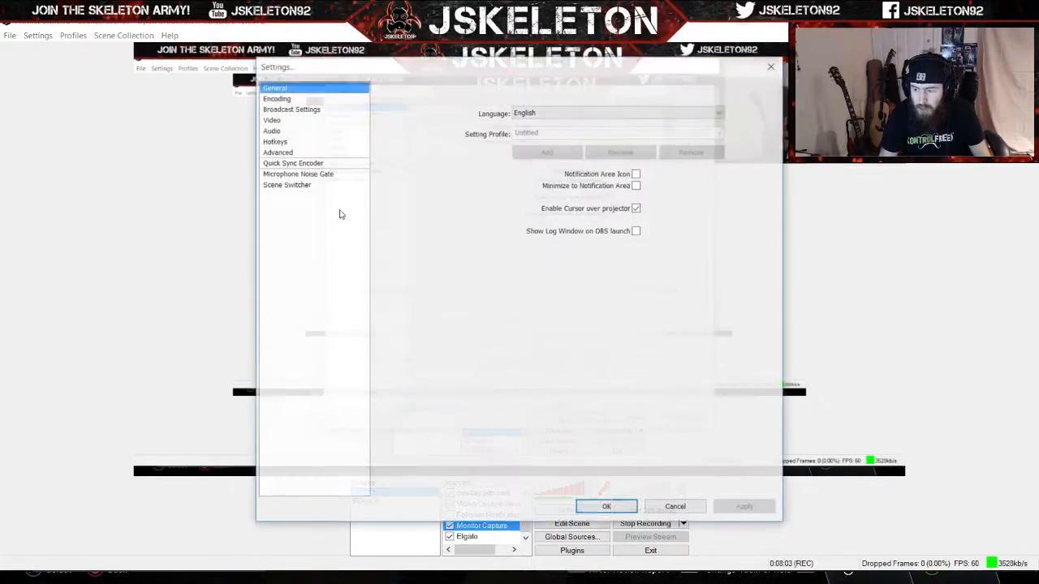
pyautogui.click(280, 152)
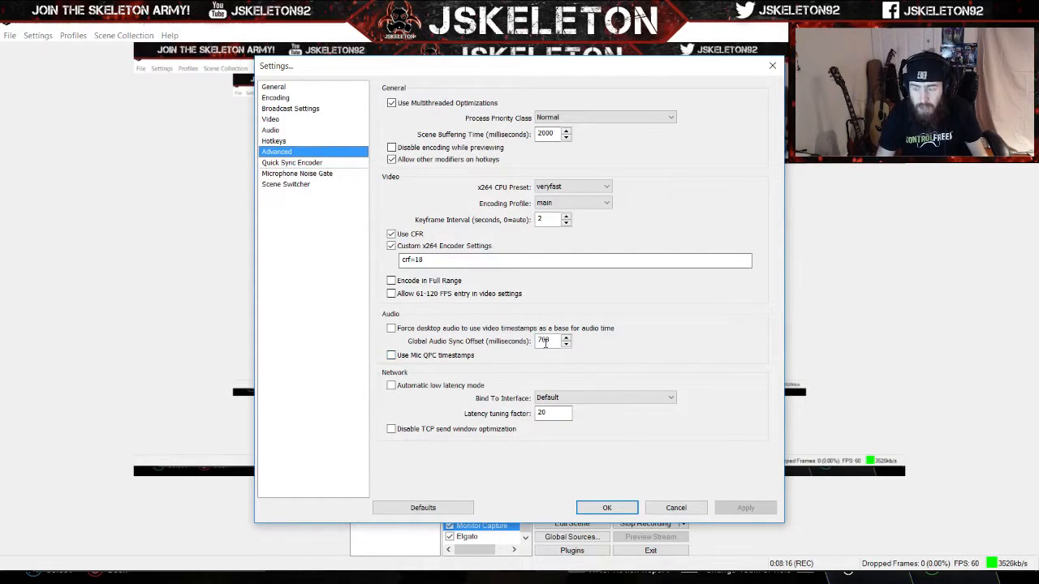
pyautogui.click(607, 507)
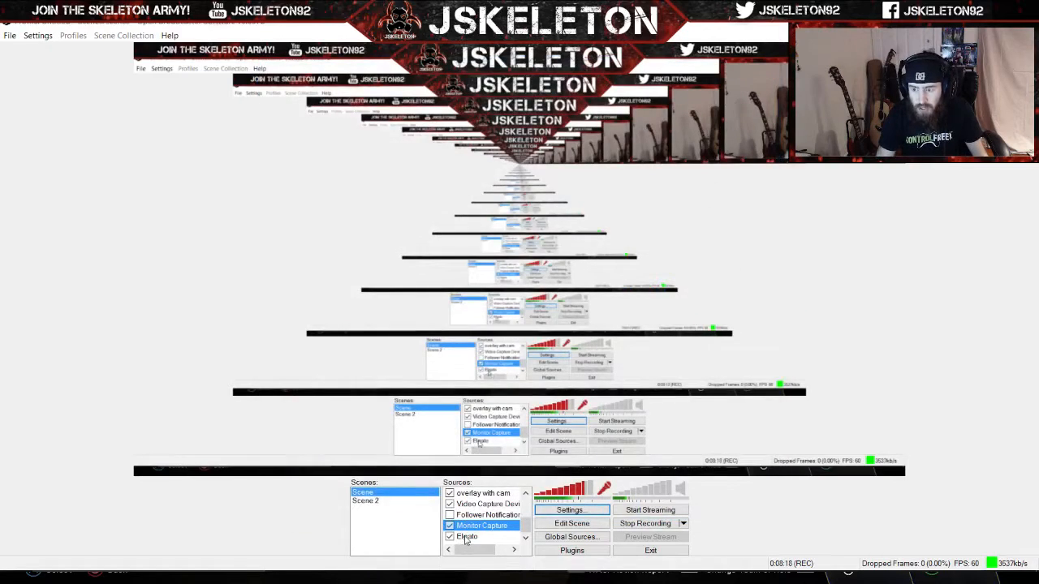
# Check the audio sync offset in the Elgato source's properties and accept the existing values
pyautogui.rightClick(467, 536)
pyautogui.click(495, 528)
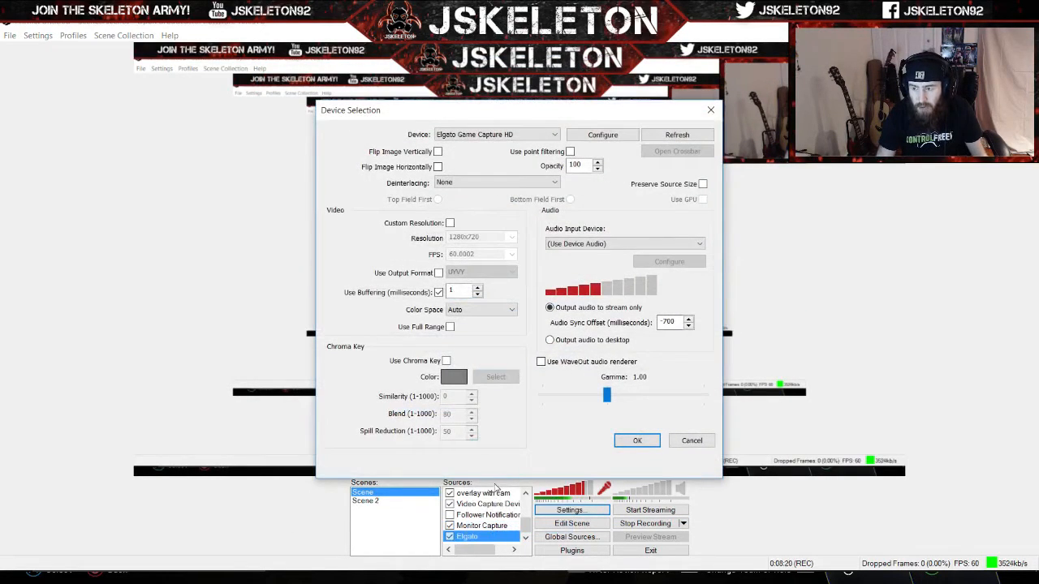
pyautogui.click(676, 323)
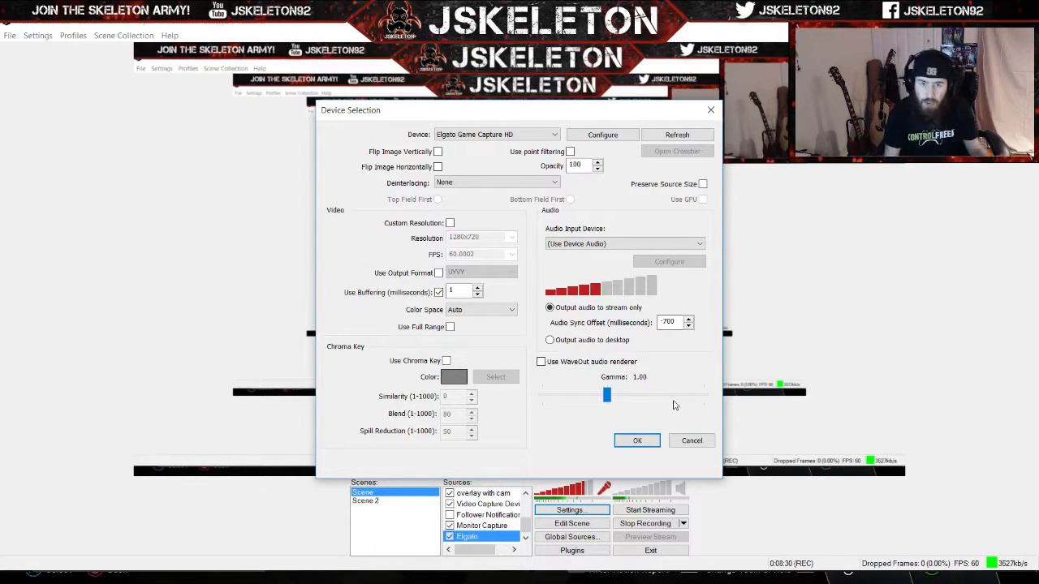
pyautogui.click(637, 441)
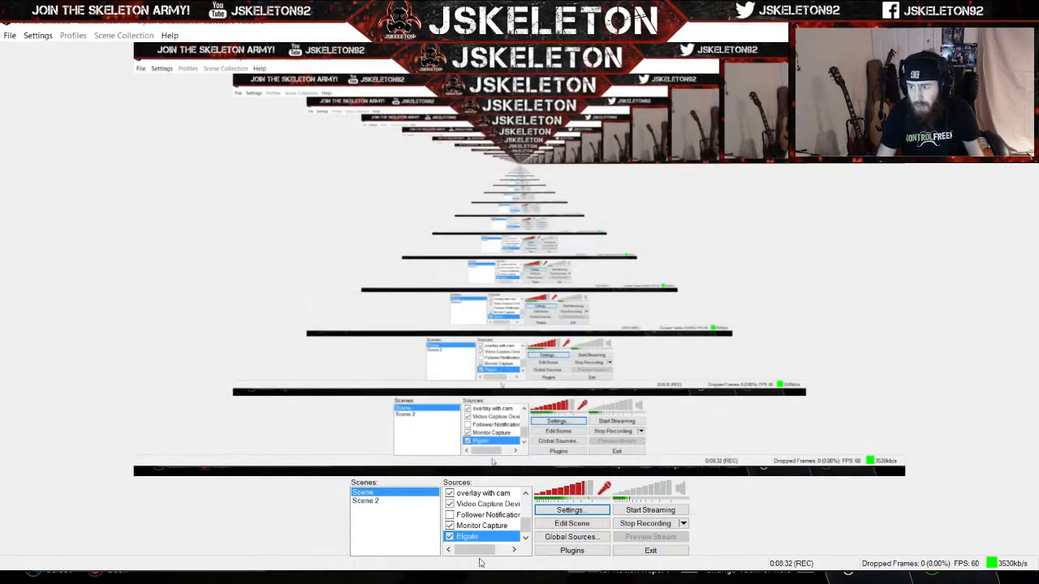